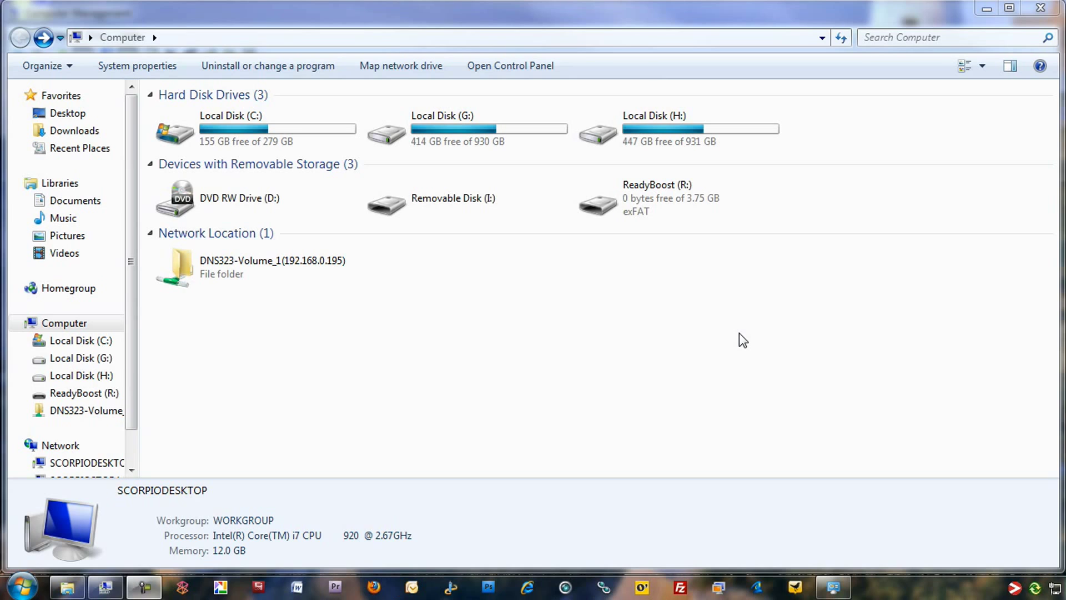
# Launch Computer Management from the Start menu's Computer entry to reach Disk Management
pyautogui.click(15, 592)
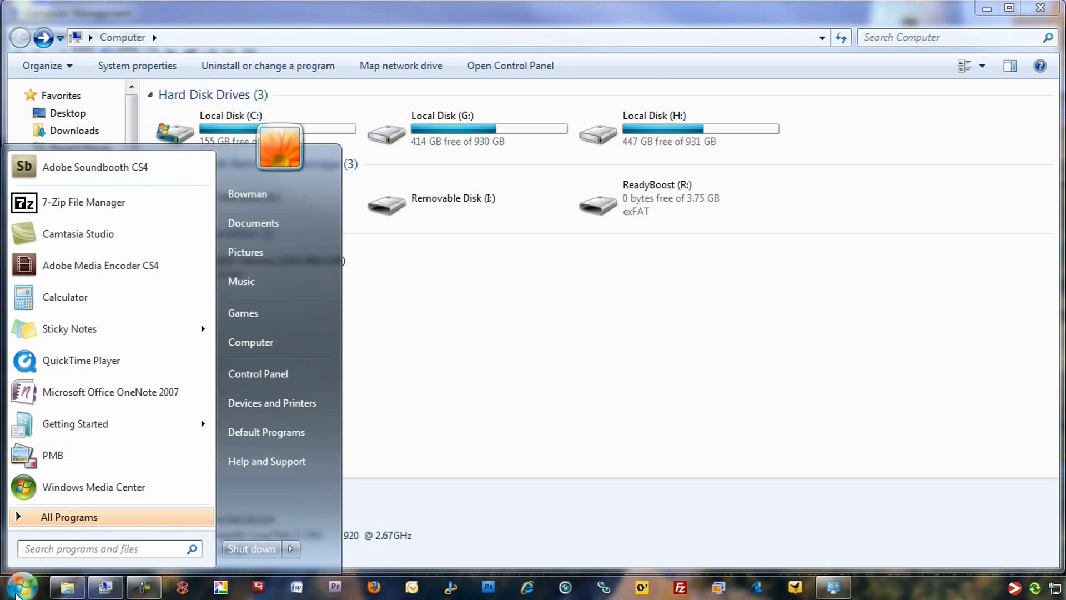
pyautogui.rightClick(272, 351)
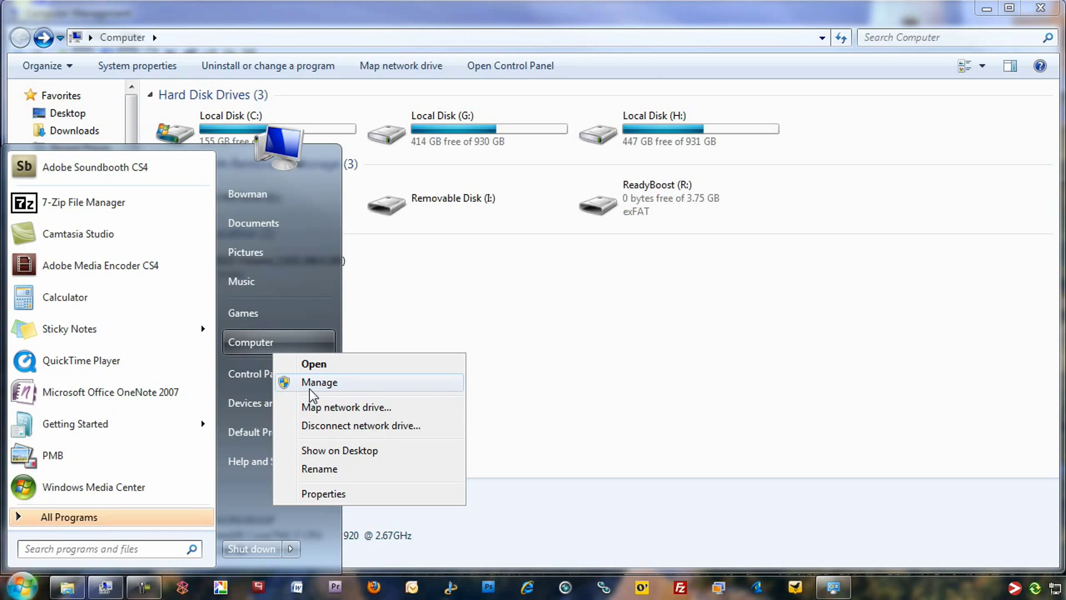
pyautogui.click(513, 384)
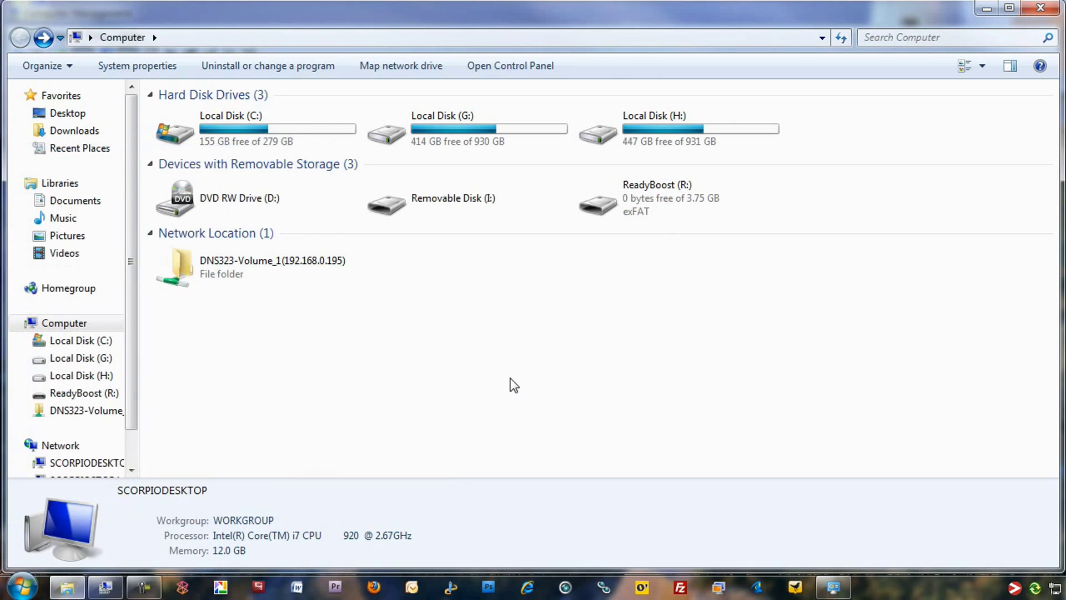
# Bring Disk Management forward and open the action menu for the 931.51 GB G: partition
pyautogui.click(105, 586)
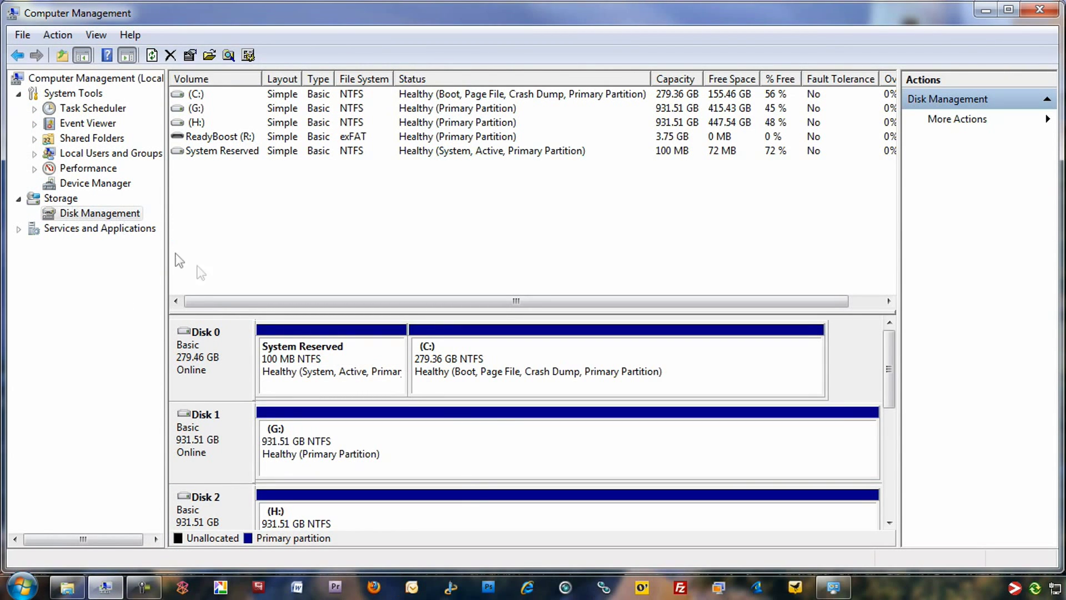
pyautogui.rightClick(503, 426)
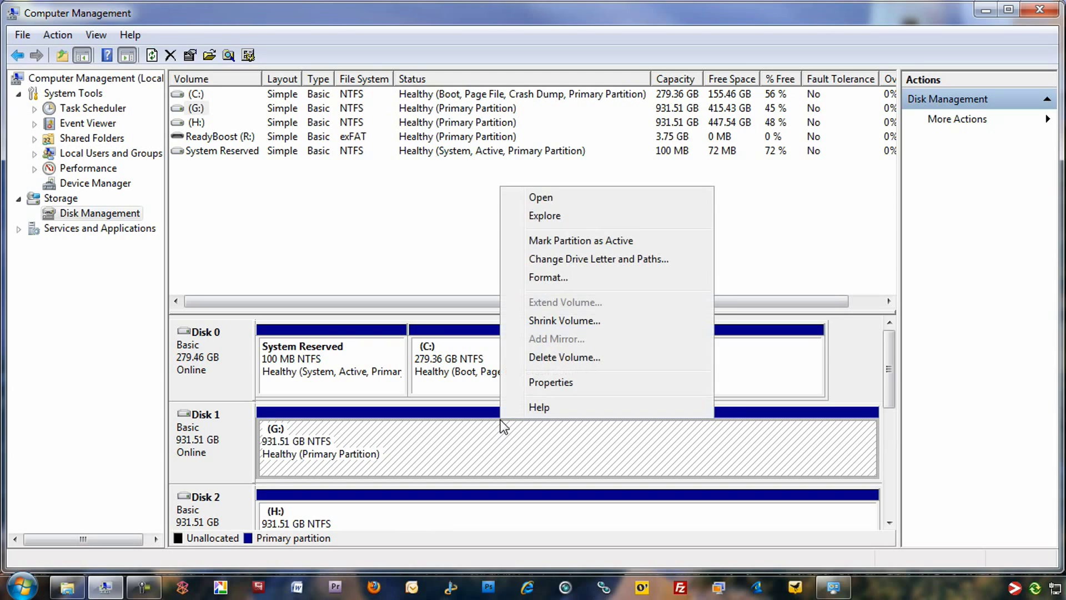
# Shrink G: by 1024 MB, leaving 1.00 GB unallocated on Disk 1
pyautogui.click(595, 321)
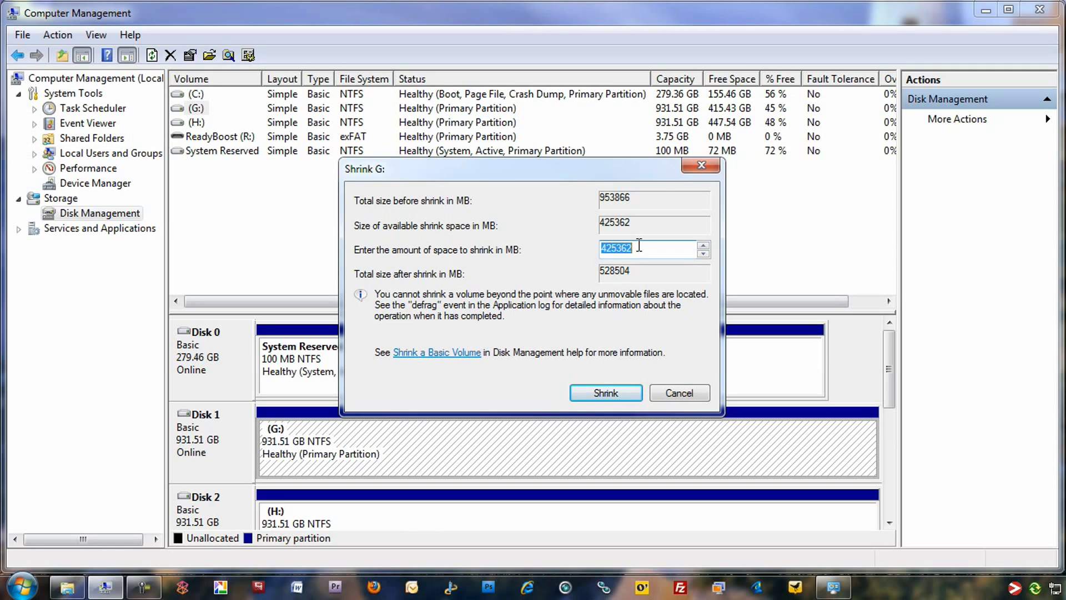
pyautogui.write('1024')
pyautogui.click(590, 390)
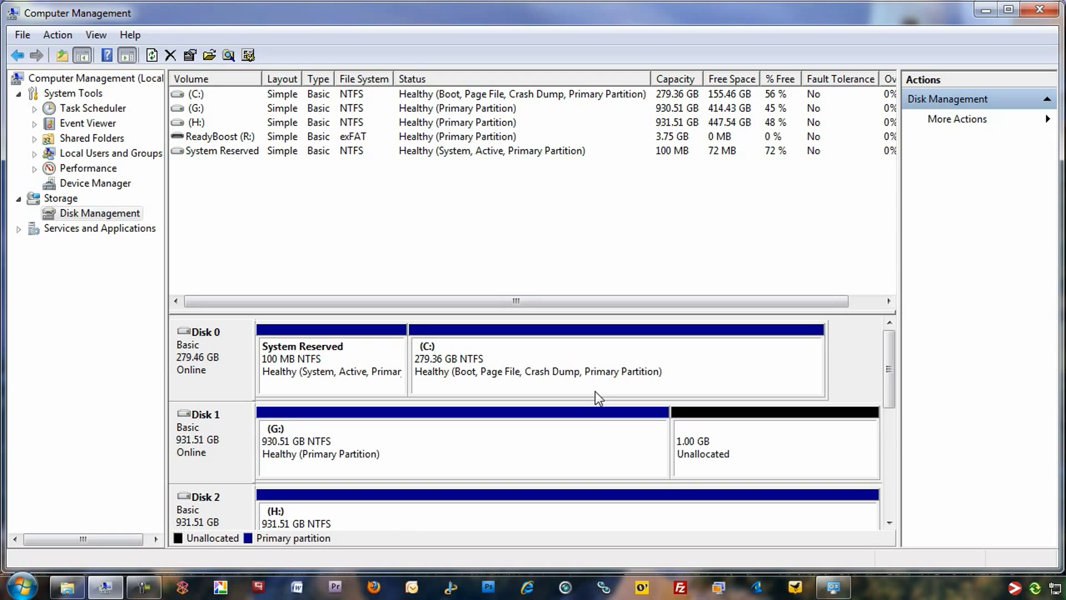
# Start a New Simple Volume in the 1.00 GB unallocated space using 1024 MB and drive letter X
pyautogui.click(734, 421)
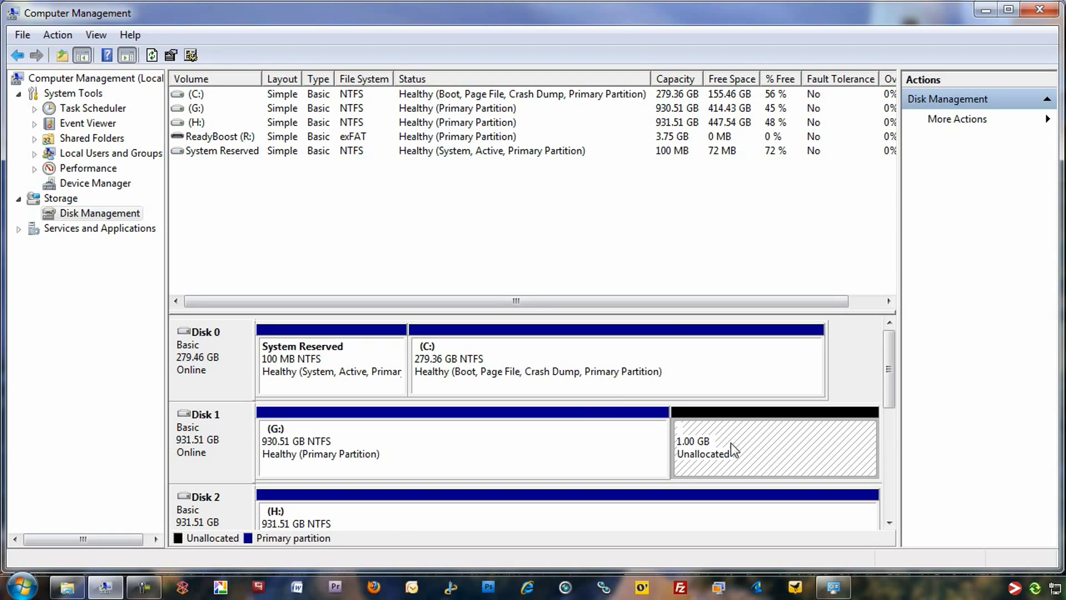
pyautogui.rightClick(731, 443)
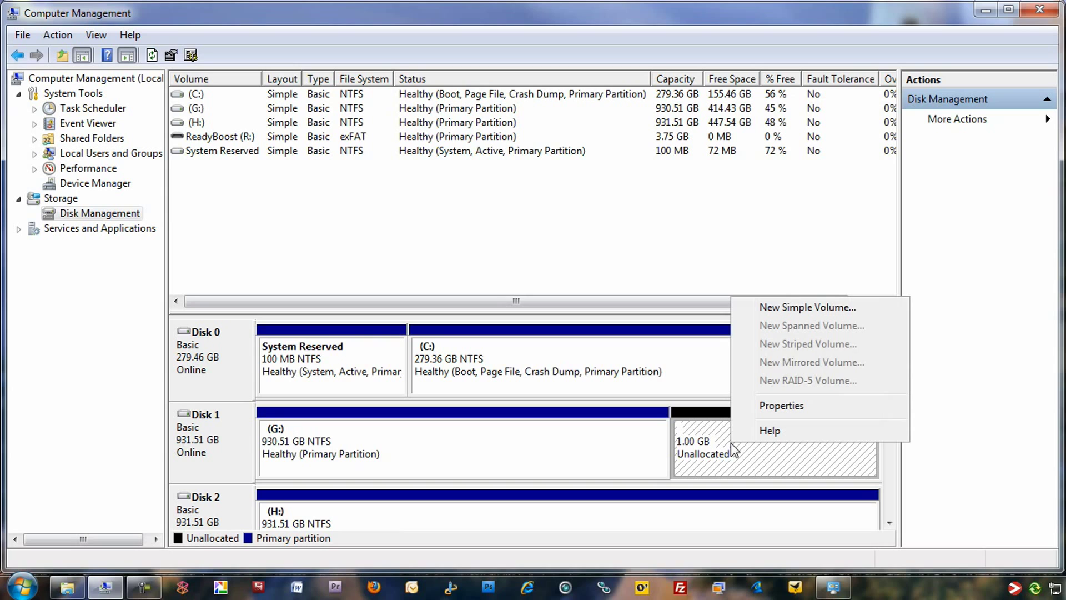
pyautogui.click(855, 308)
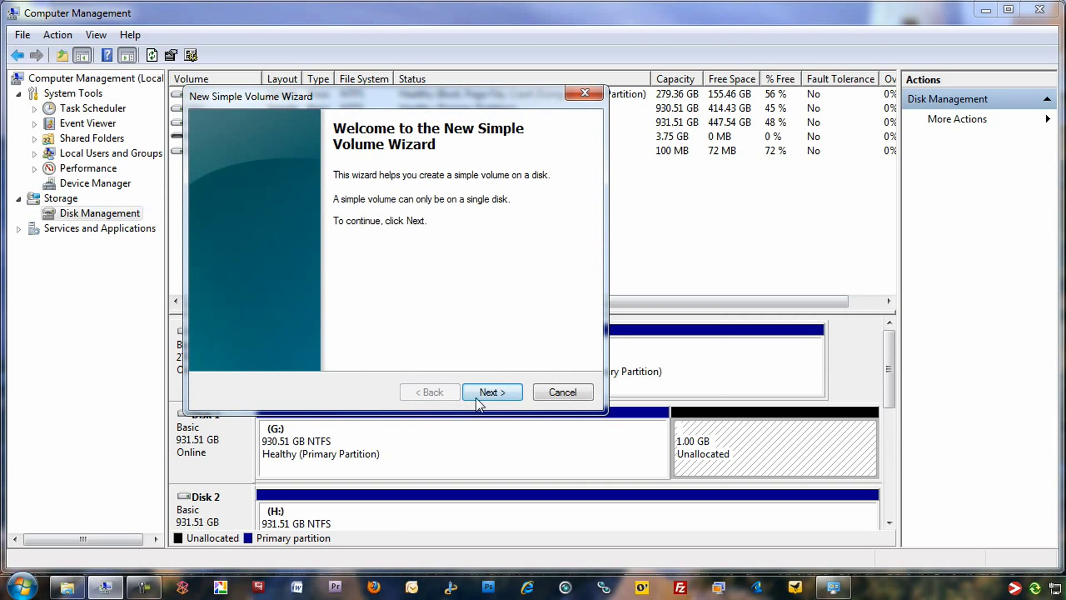
pyautogui.click(477, 394)
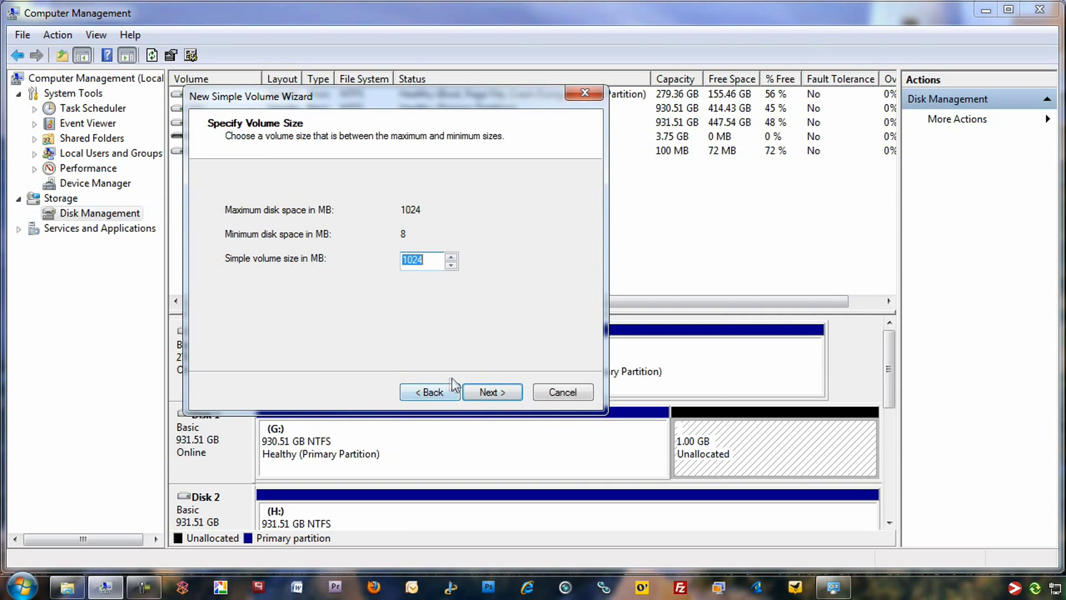
pyautogui.click(488, 393)
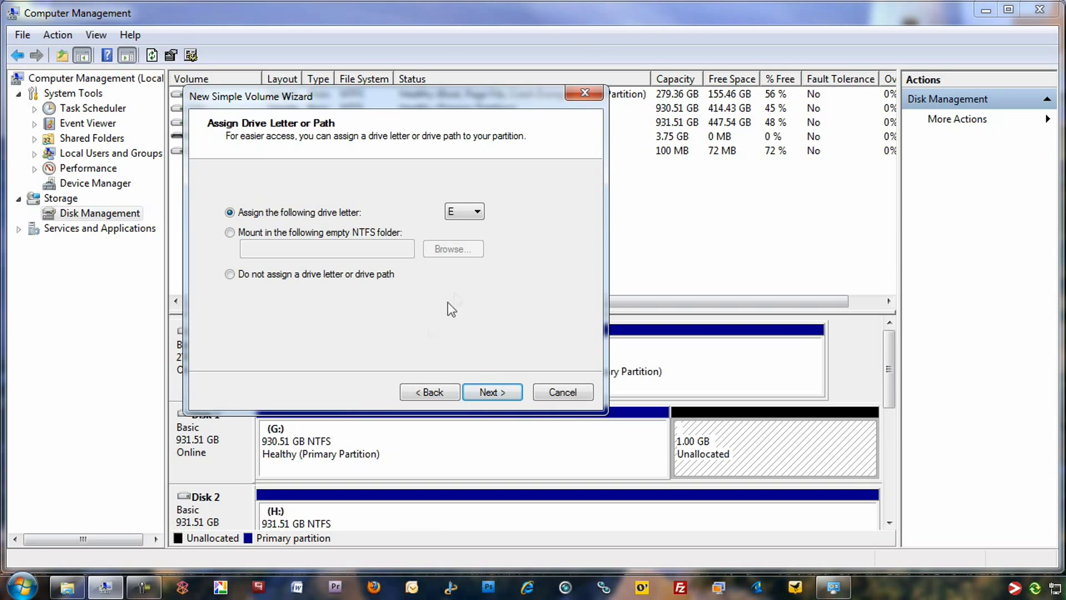
pyautogui.click(477, 215)
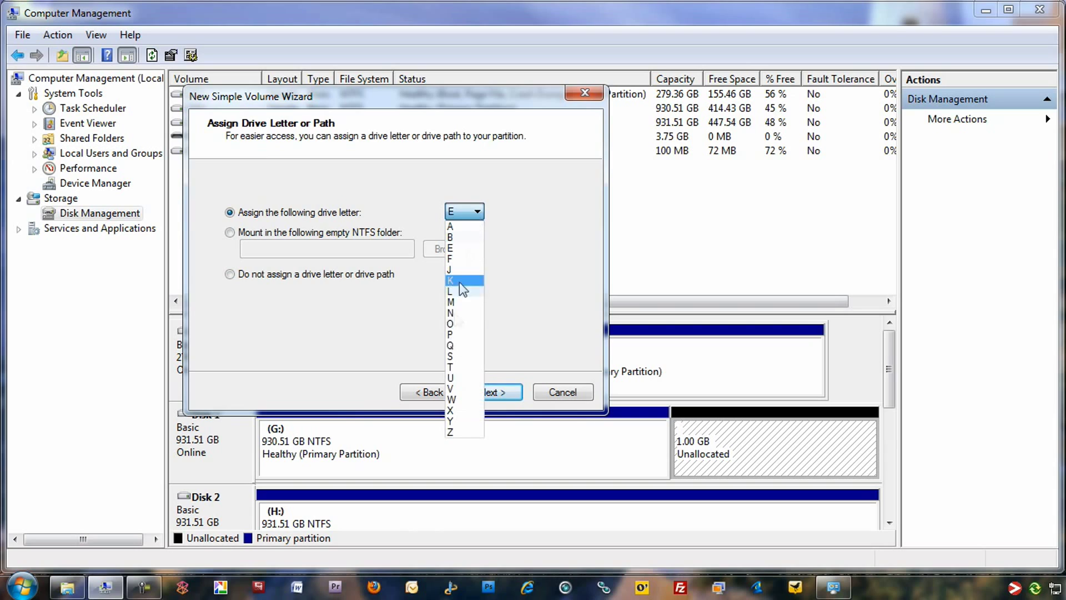
pyautogui.click(461, 412)
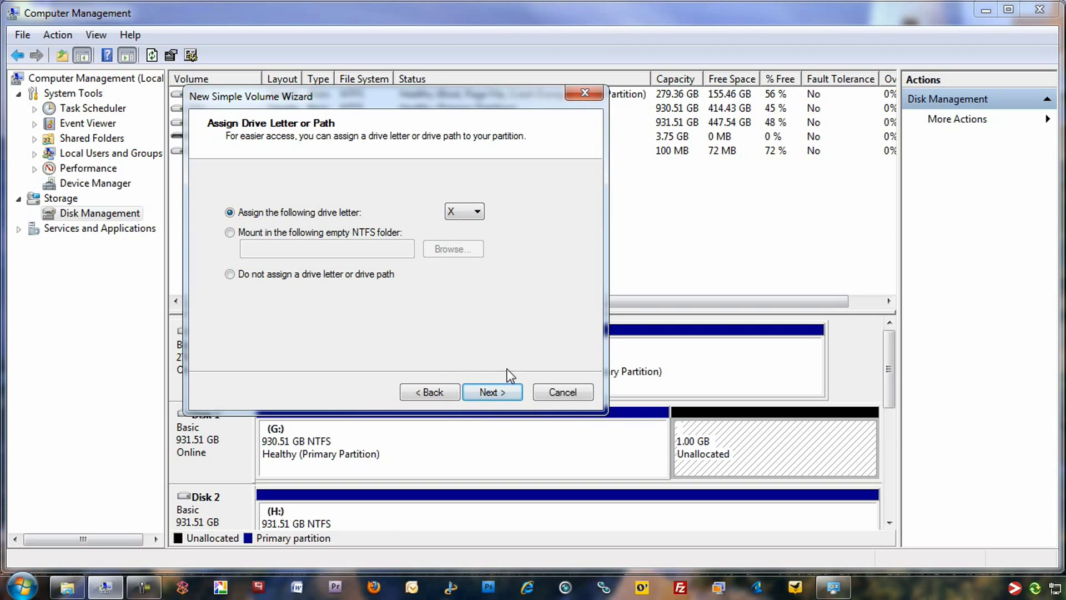
pyautogui.click(491, 393)
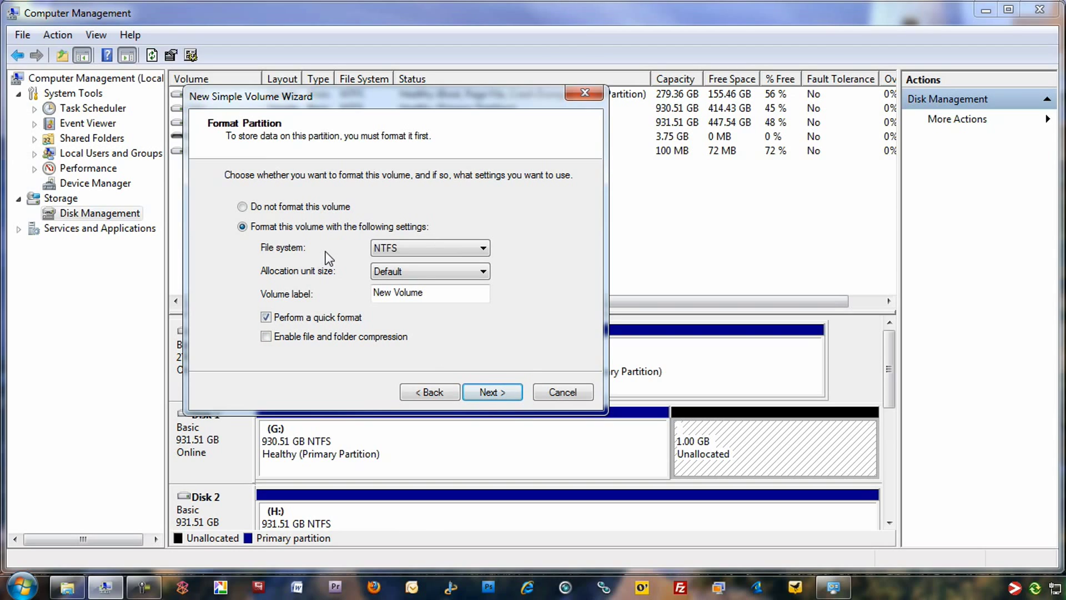
# Format X: as NTFS with default allocation size, label 'Screencast', enable compression, and finish
pyautogui.click(435, 248)
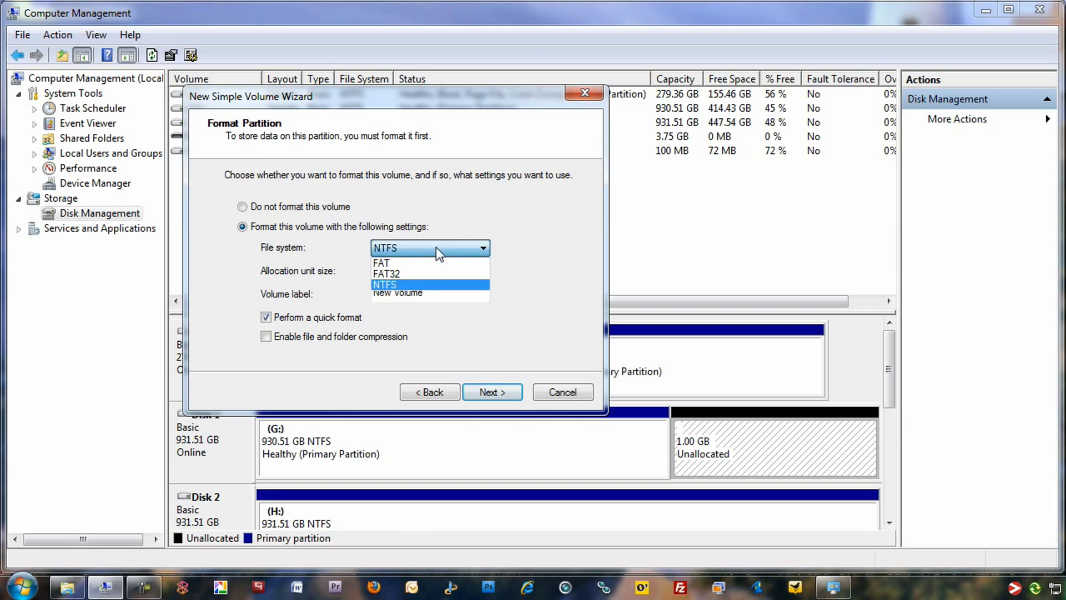
pyautogui.click(410, 285)
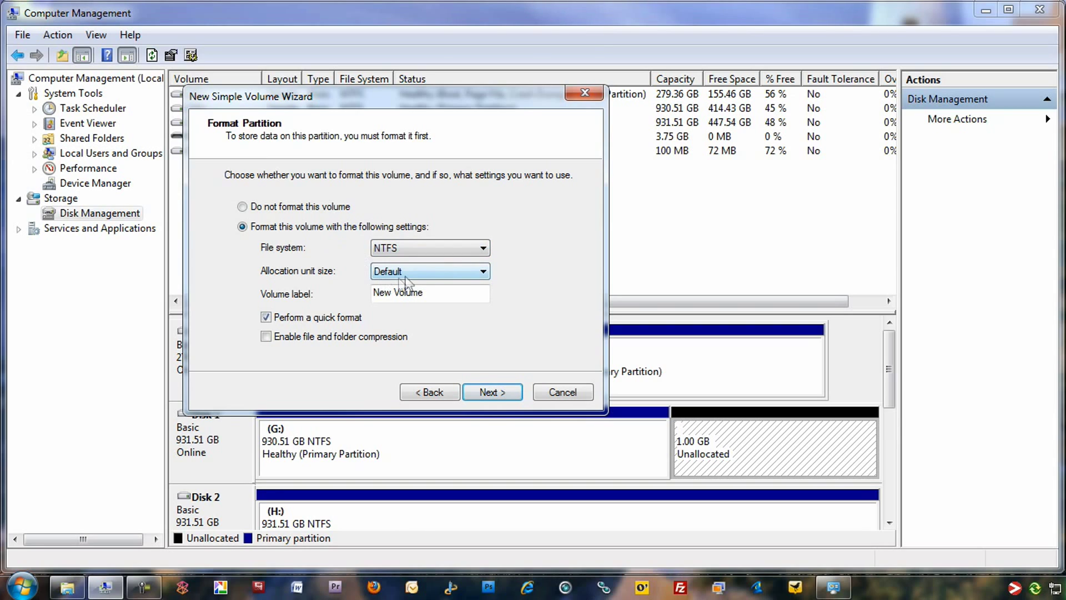
pyautogui.click(425, 269)
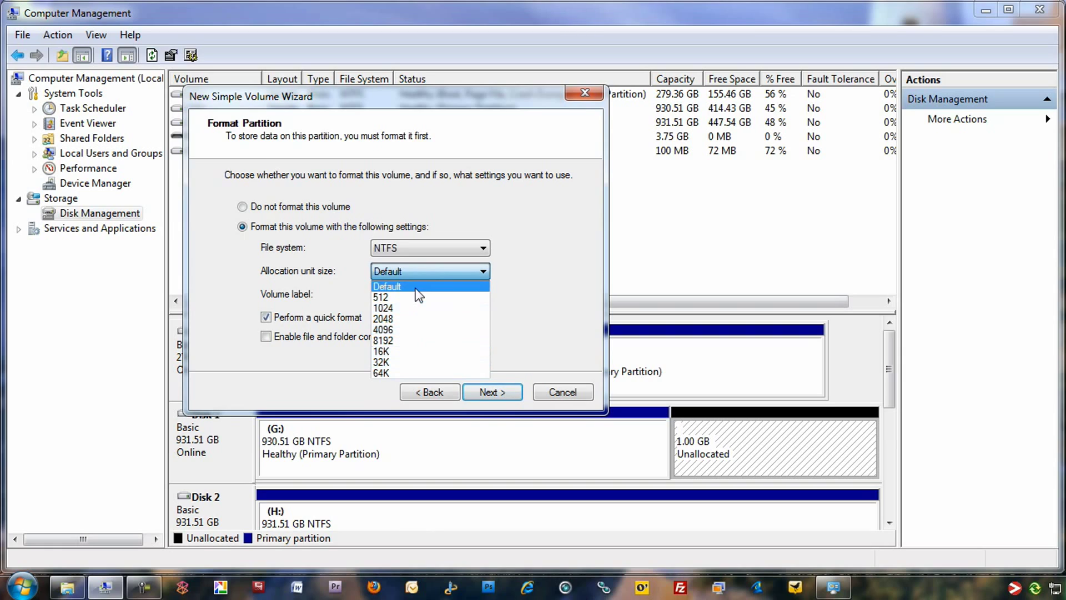
pyautogui.click(416, 287)
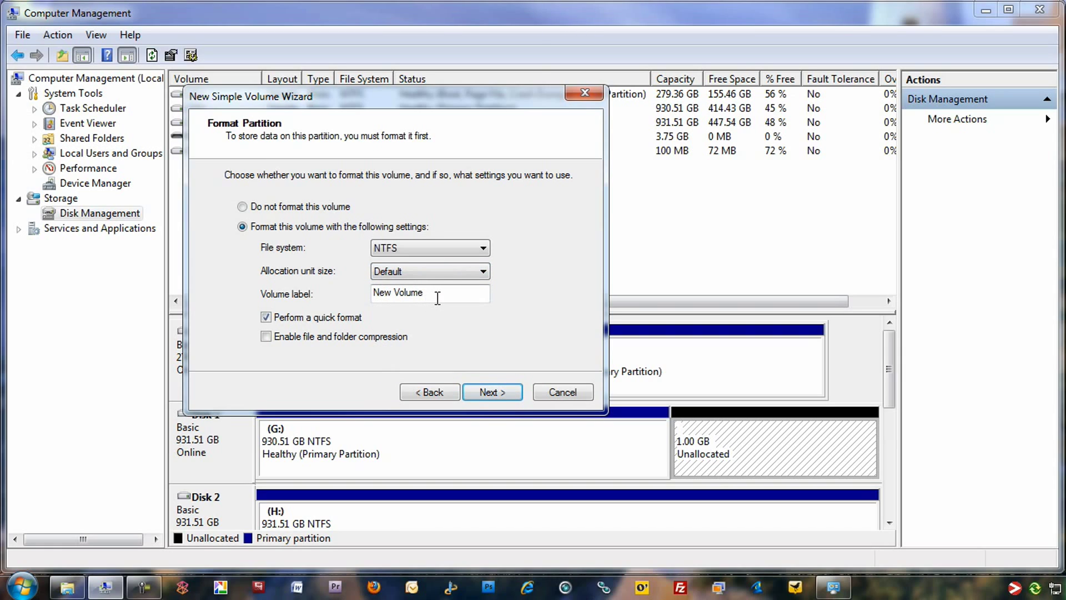
pyautogui.moveTo(424, 293); pyautogui.dragTo(280, 282)
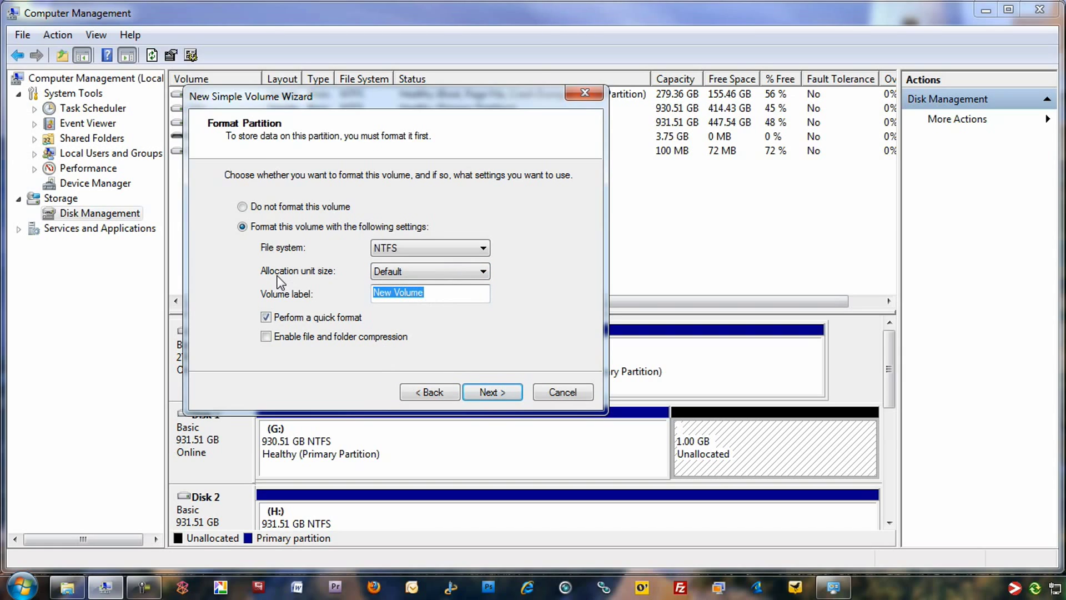
pyautogui.write('Scrti')
pyautogui.press('BackSpace')
pyautogui.press('BackSpace')
pyautogui.write('eencast')
pyautogui.click(331, 335)
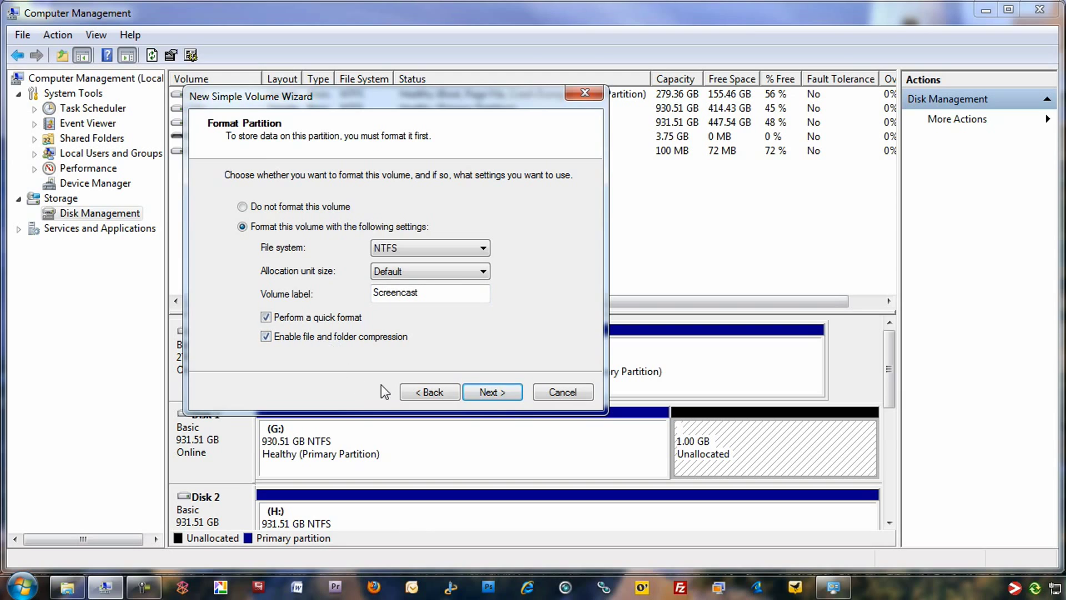
pyautogui.click(494, 393)
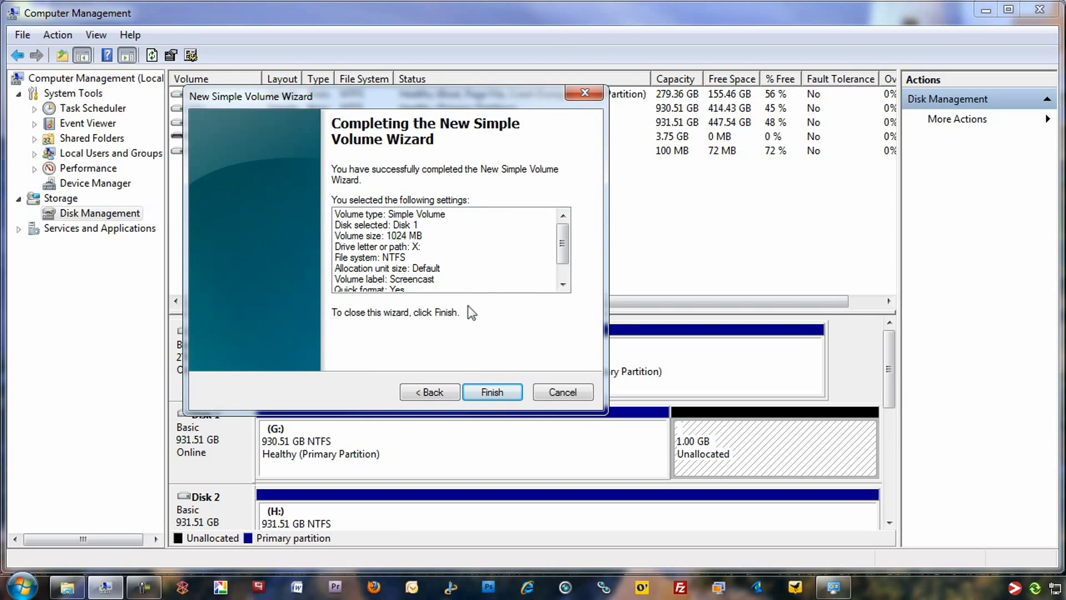
pyautogui.click(482, 391)
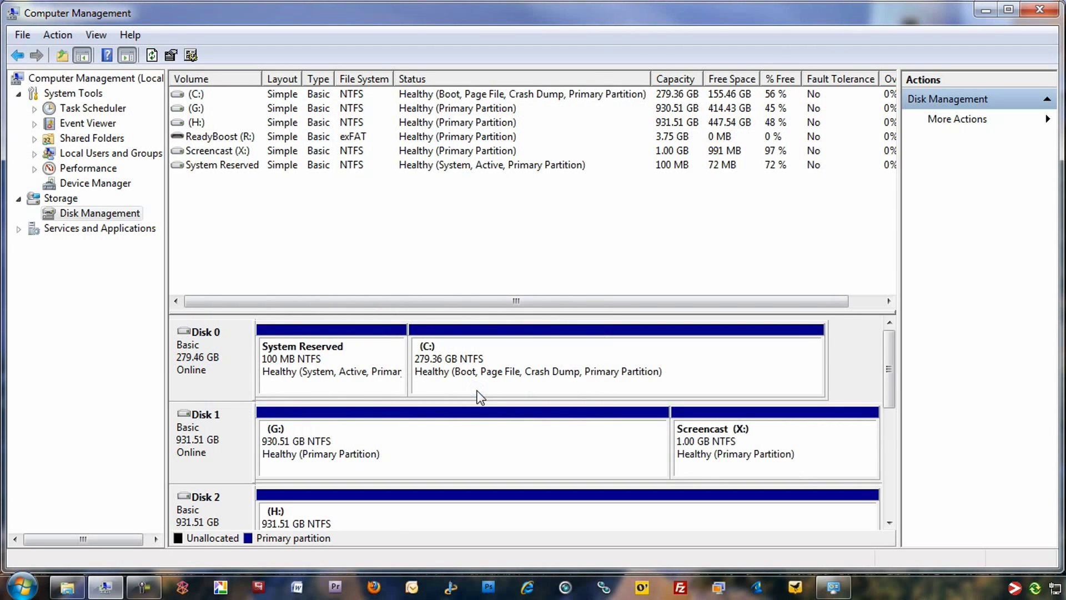
# Open Screencast (X:) in Explorer to check it is empty, then return to Computer
pyautogui.click(68, 589)
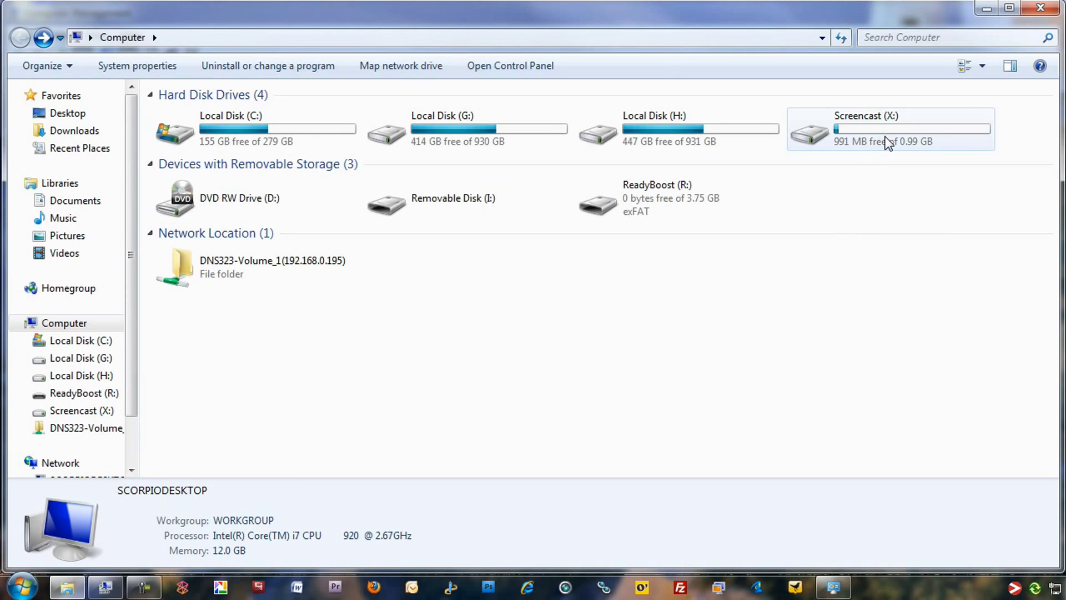
pyautogui.moveTo(889, 143)
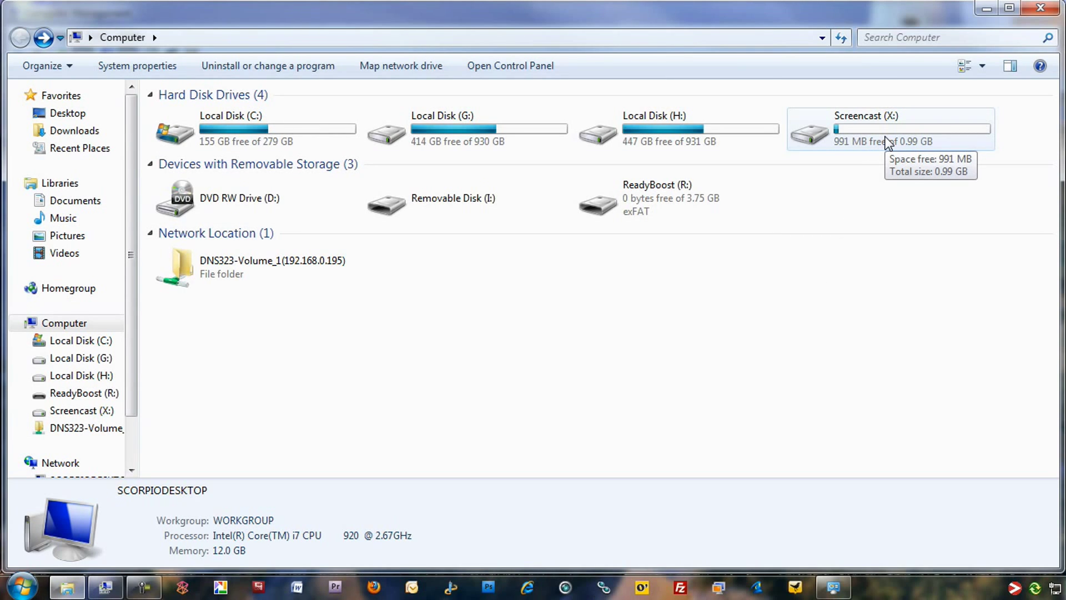
pyautogui.doubleClick(888, 144)
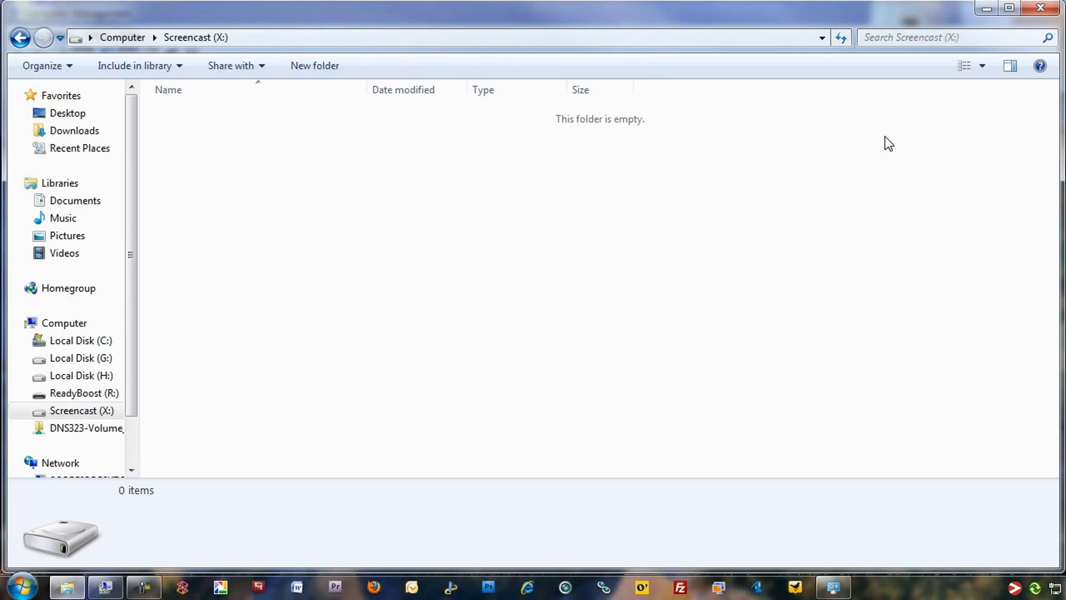
pyautogui.click(19, 39)
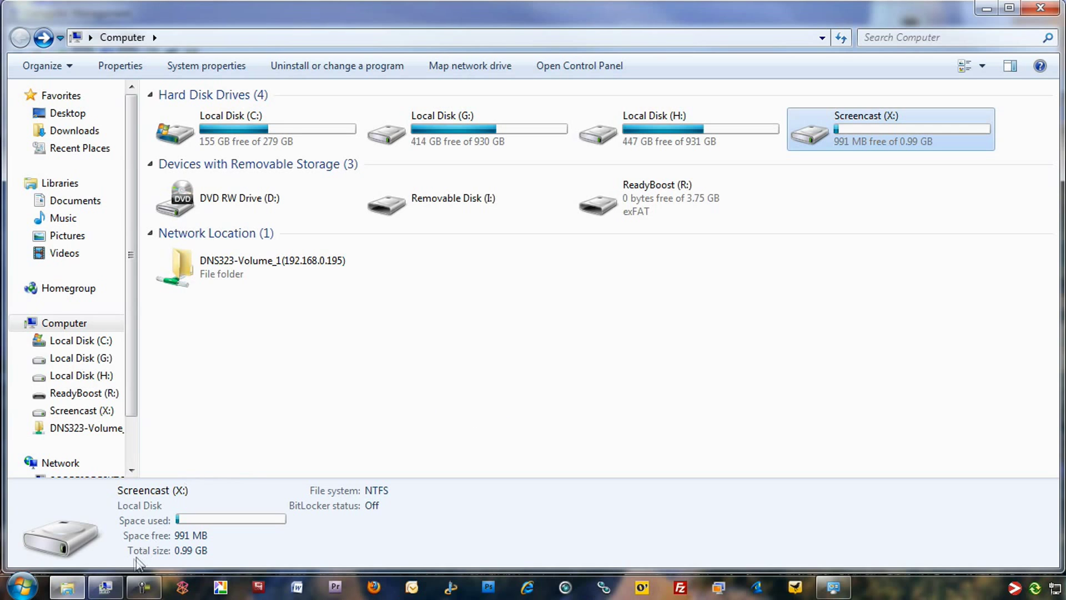
# Delete the Screencast (X:) volume, returning its 1.00 GB to unallocated space on Disk 1
pyautogui.click(105, 587)
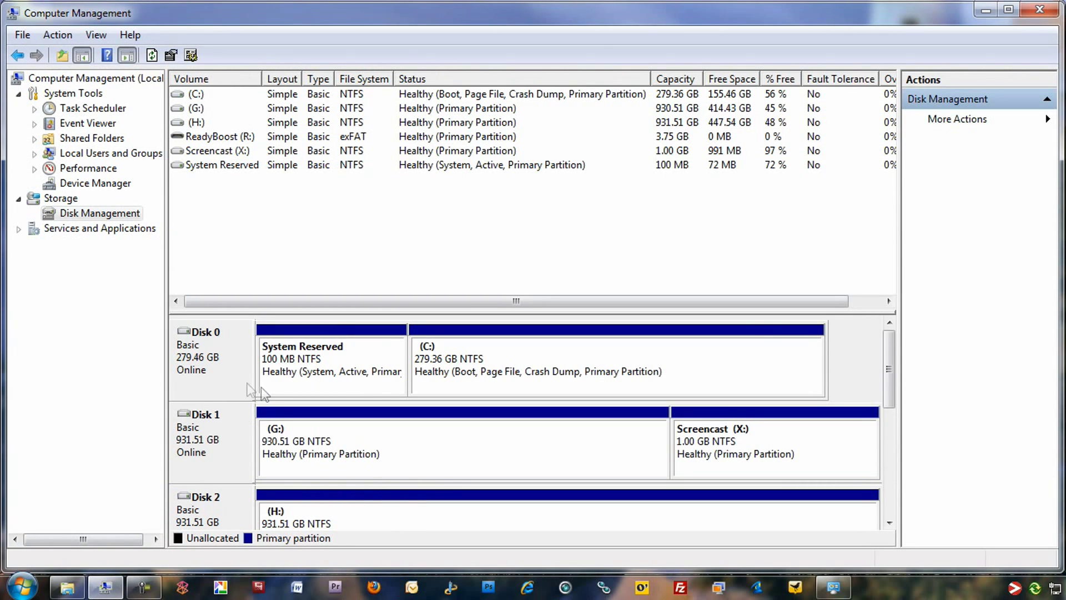
pyautogui.click(784, 456)
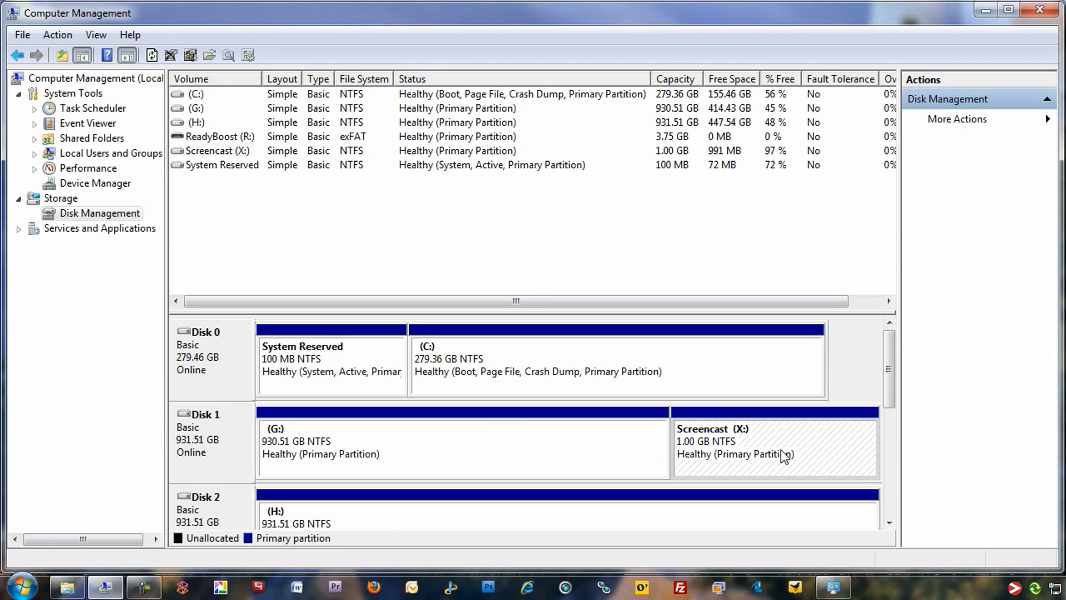
pyautogui.rightClick(785, 455)
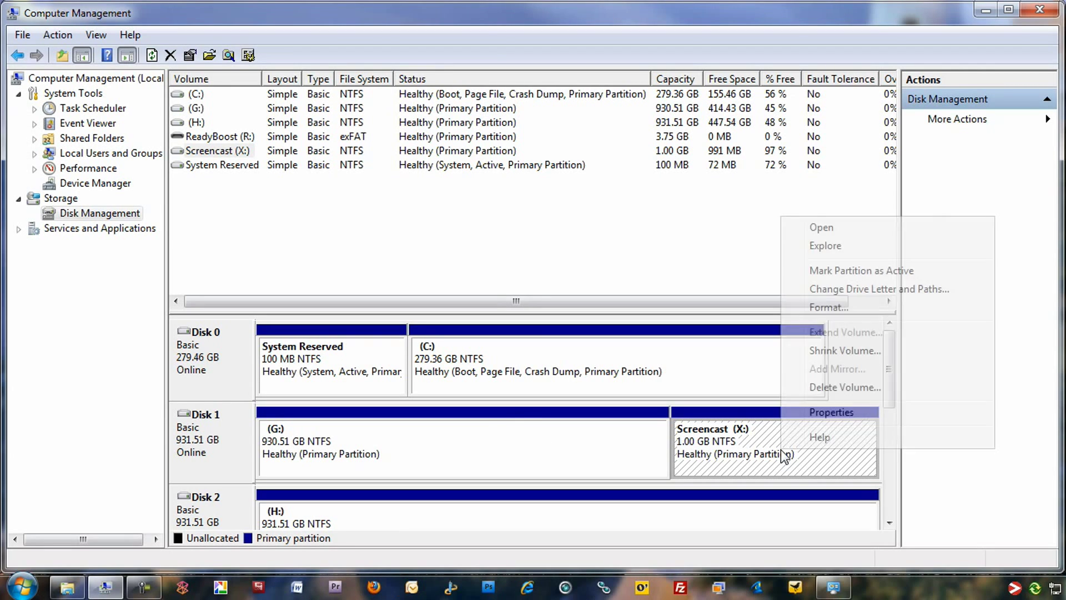
pyautogui.click(853, 392)
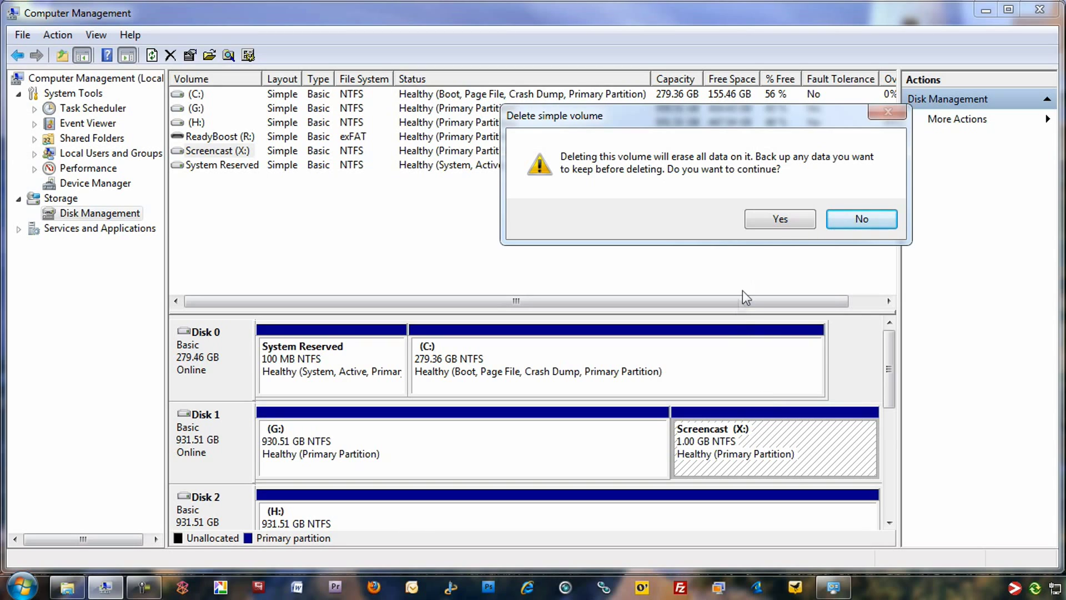
pyautogui.click(779, 220)
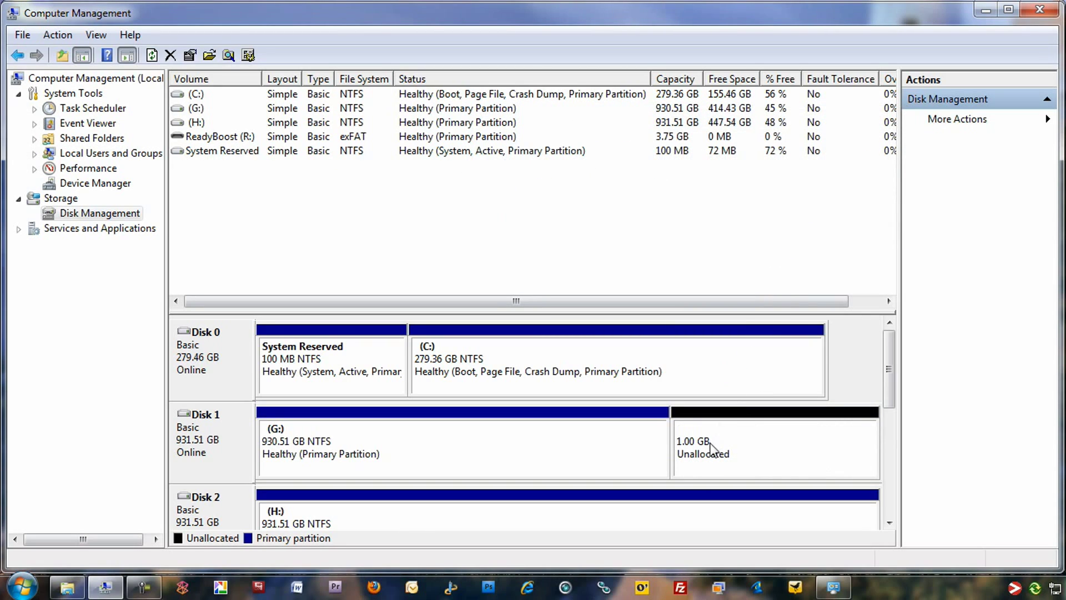
pyautogui.click(592, 442)
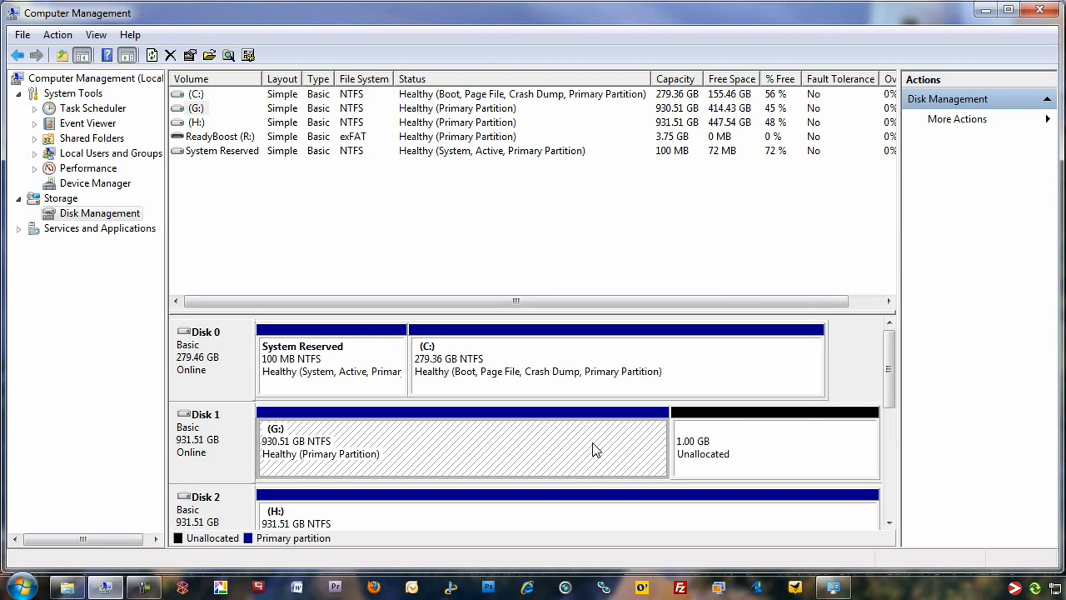
# Extend G: with all 1024 MB of free space, restoring it to 931.51 GB
pyautogui.rightClick(592, 442)
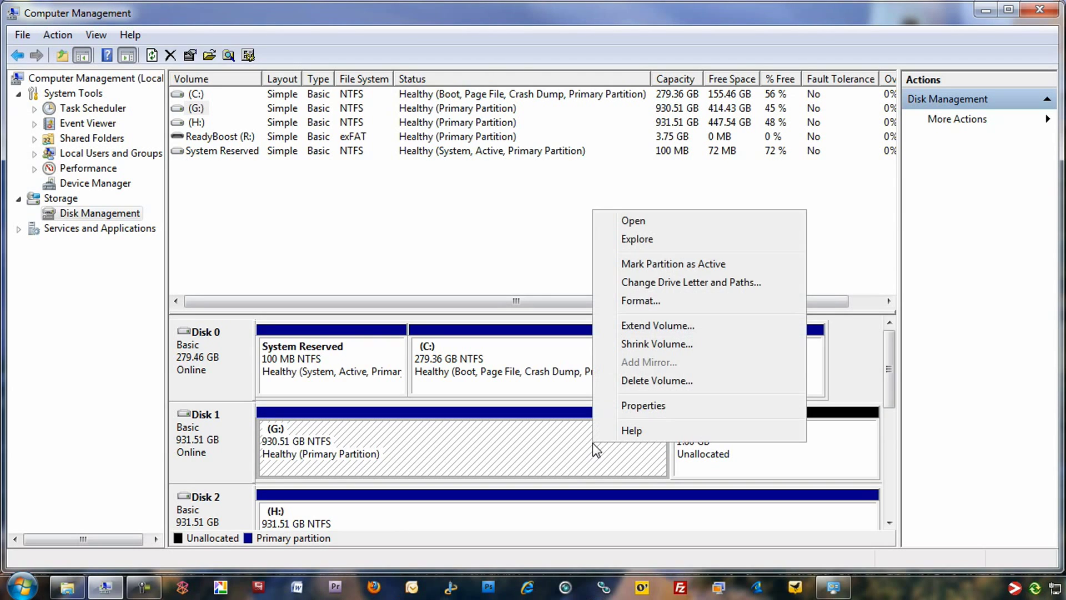
pyautogui.click(683, 326)
pyautogui.click(493, 405)
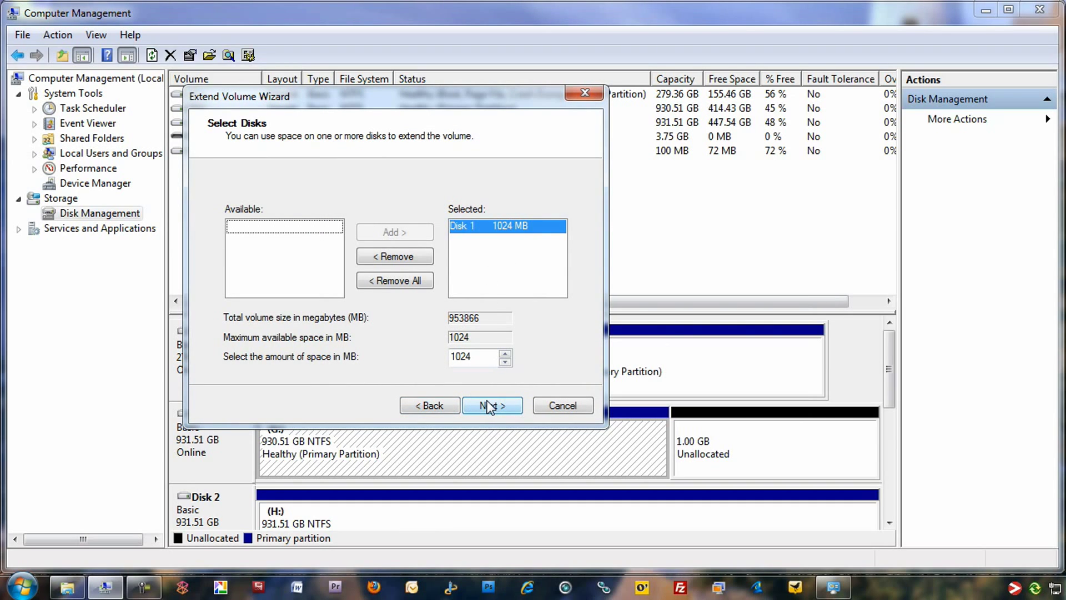
pyautogui.click(488, 405)
pyautogui.click(488, 404)
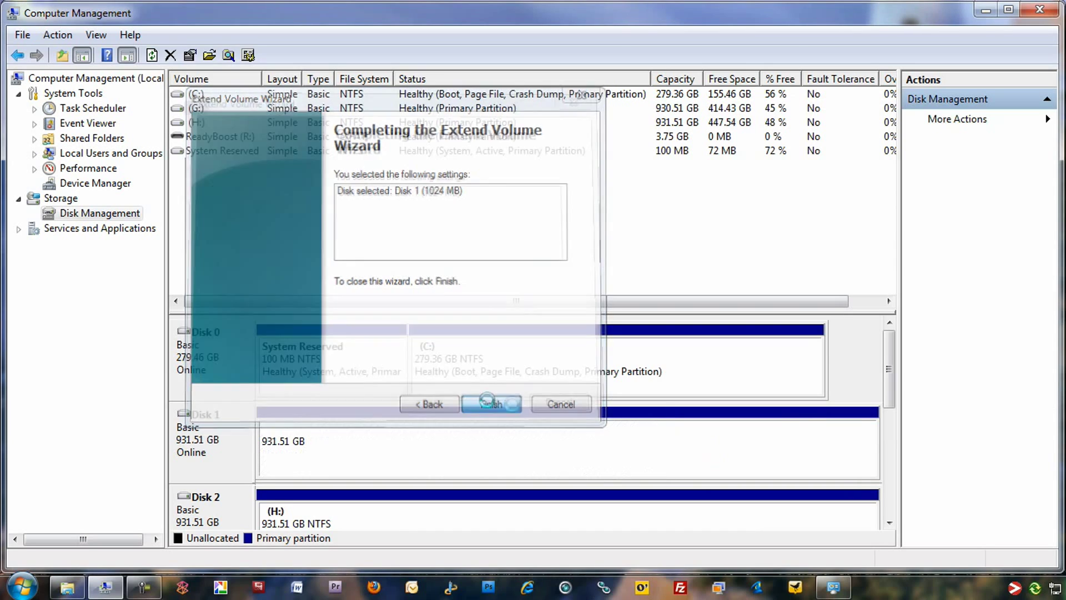